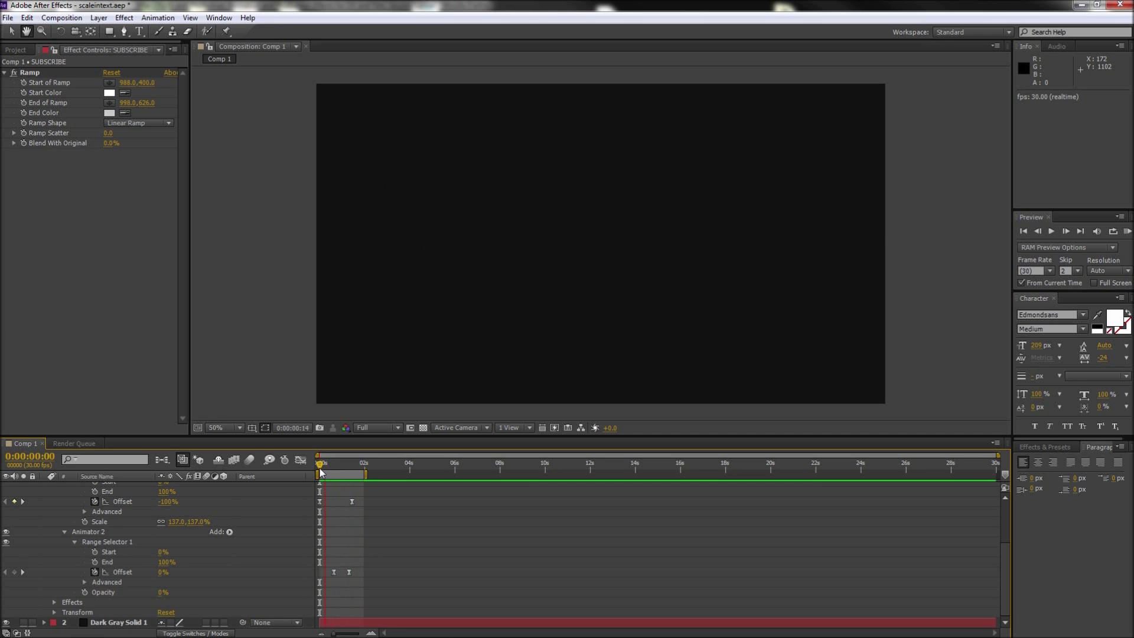
Create Comp 3 at 1920×1080 and 30 fps, keeping the black background
{"action": "left_click_drag", "start_coordinate": [321, 464], "coordinate": [347, 467]}
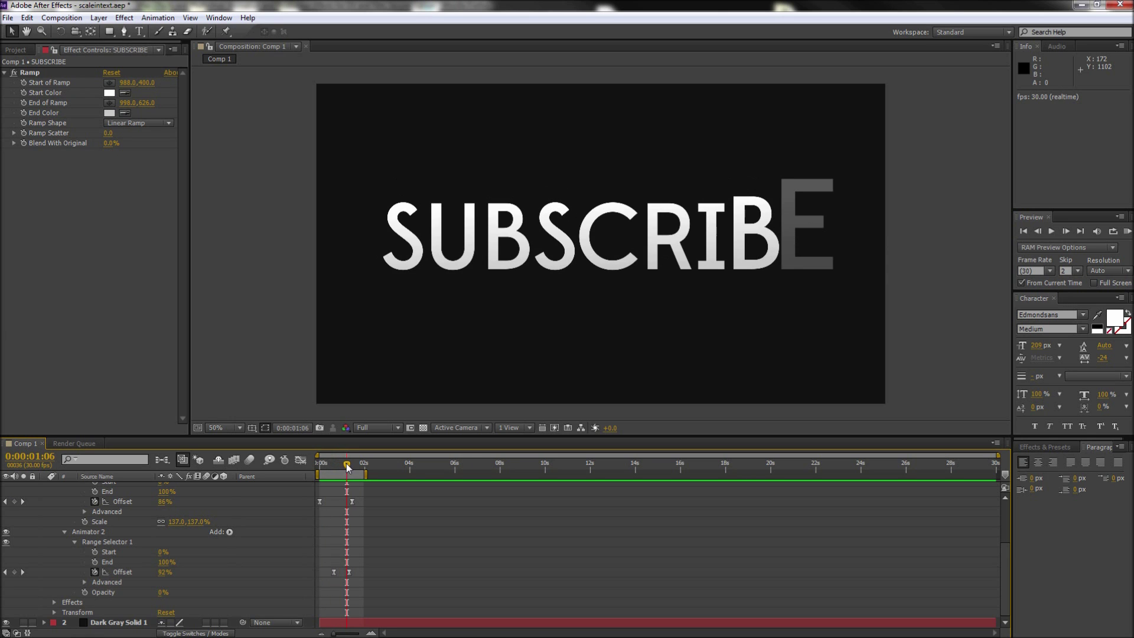
{"action": "left_click", "coordinate": [61, 17]}
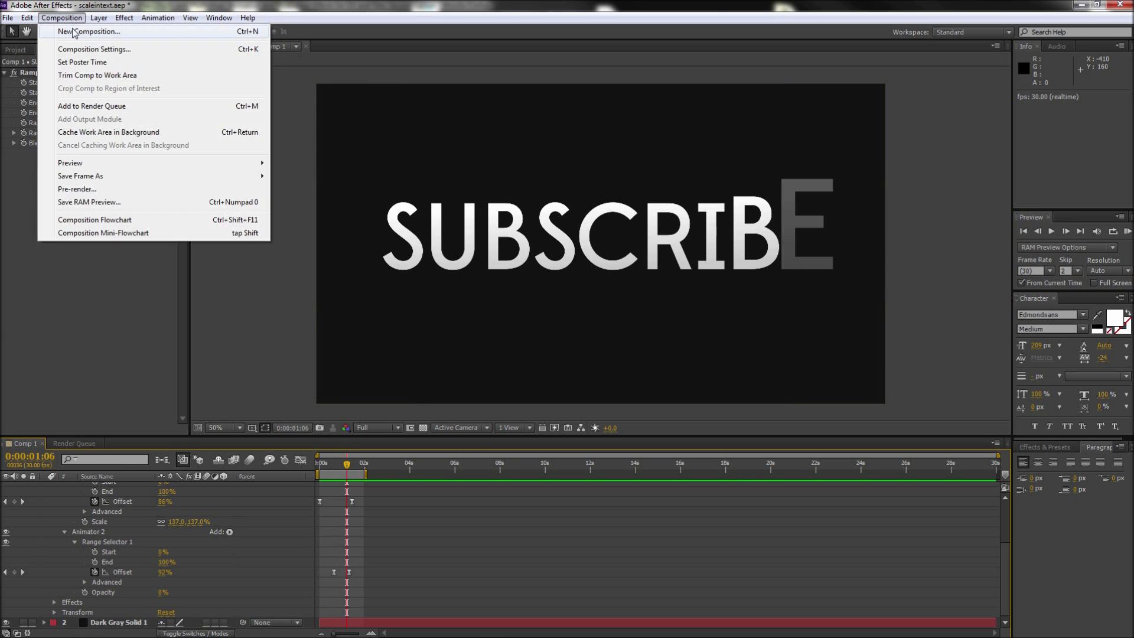
{"action": "left_click", "coordinate": [76, 36]}
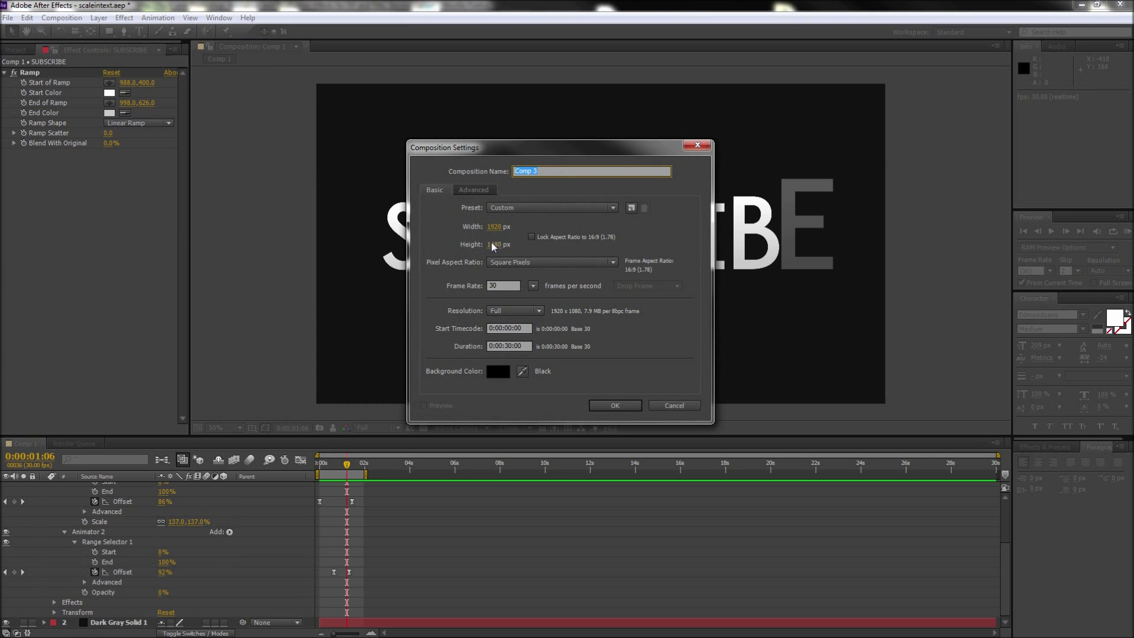
{"action": "left_click", "coordinate": [600, 405]}
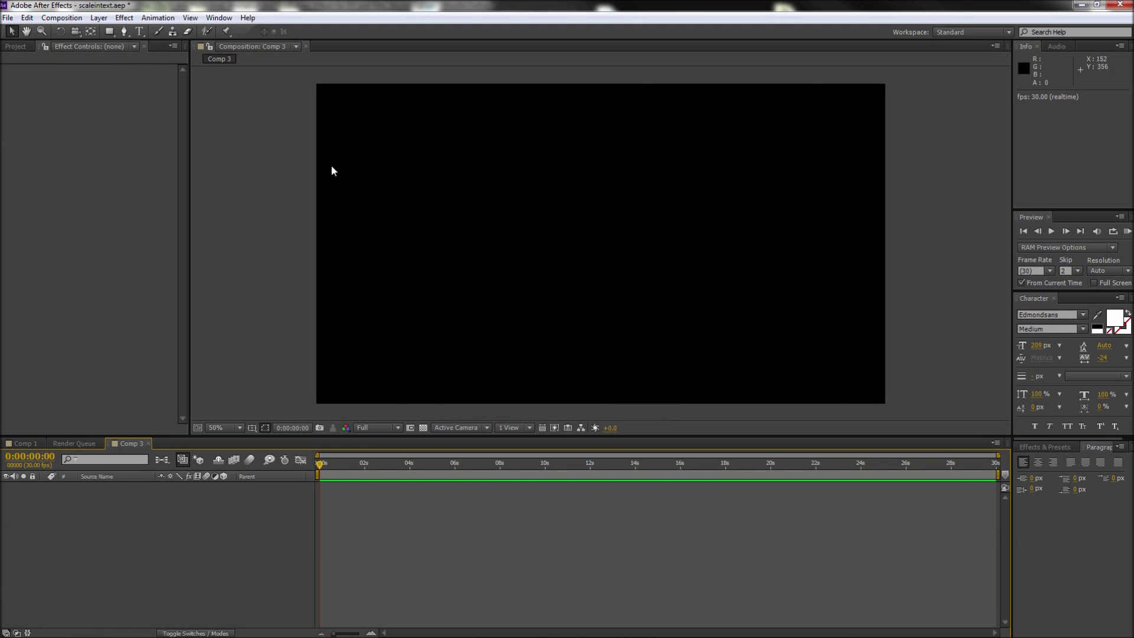
Add large white RCGTUTORIALS text centred in Comp 3 and select its layer
{"action": "left_click", "coordinate": [140, 31]}
{"action": "left_click", "coordinate": [379, 250]}
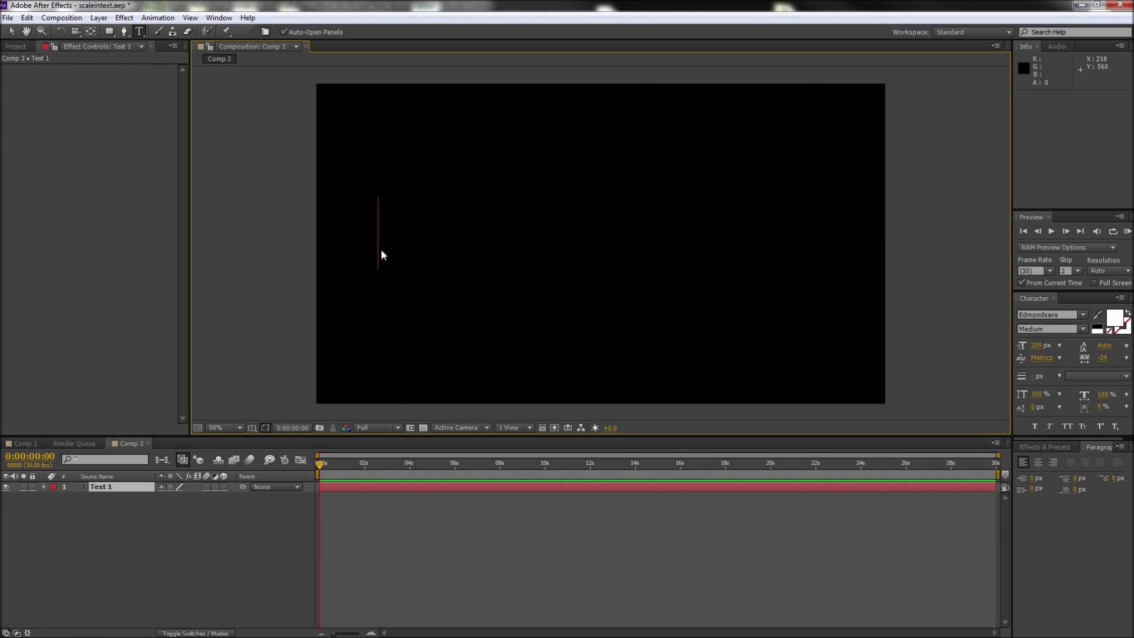
{"action": "type", "text": "RCGTUTORI"}
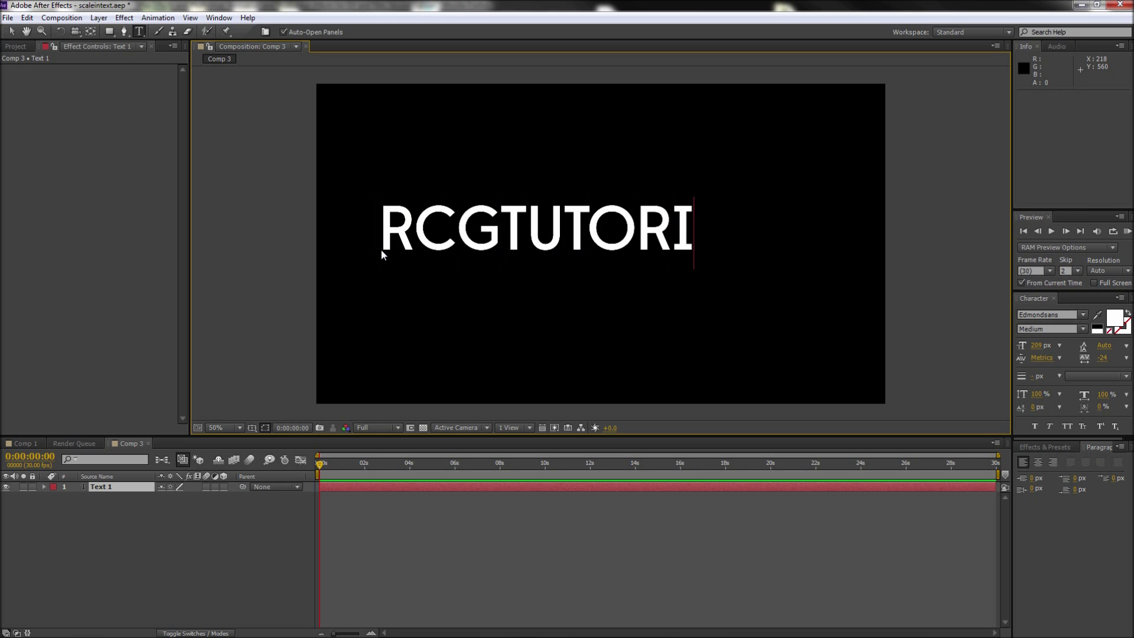
{"action": "type", "text": "ALS"}
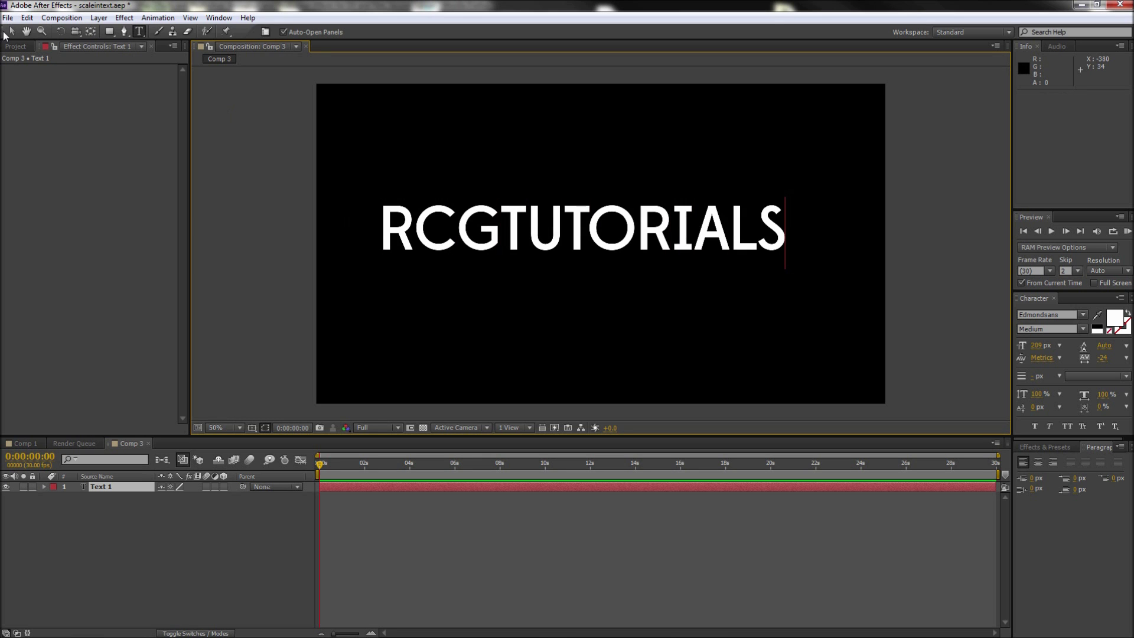
{"action": "key", "text": "KP_Enter"}
{"action": "key", "text": "space"}
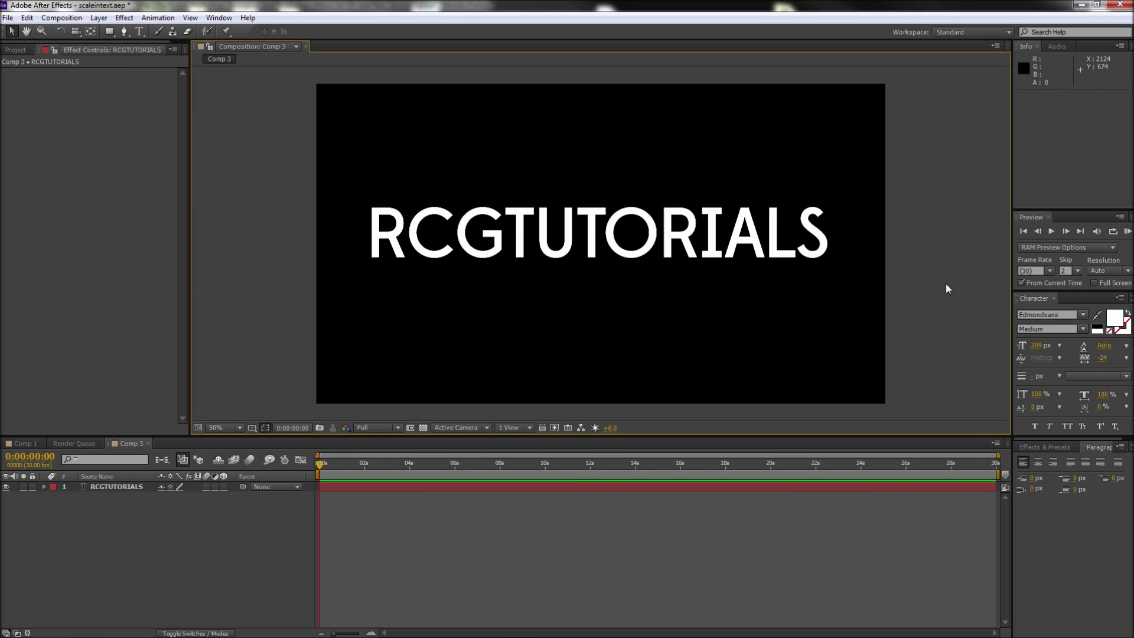
{"action": "left_click", "coordinate": [141, 486]}
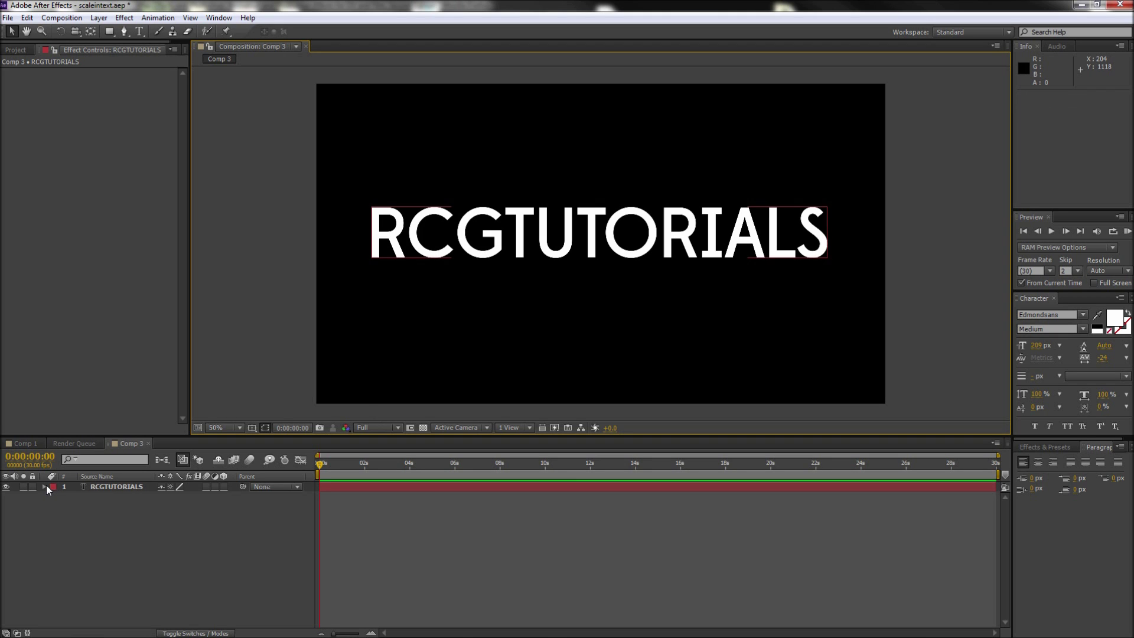
Add a Scale animator (Animator 1) and an Opacity animator (Animator 2) to RCGTUTORIALS
{"action": "left_click", "coordinate": [53, 487]}
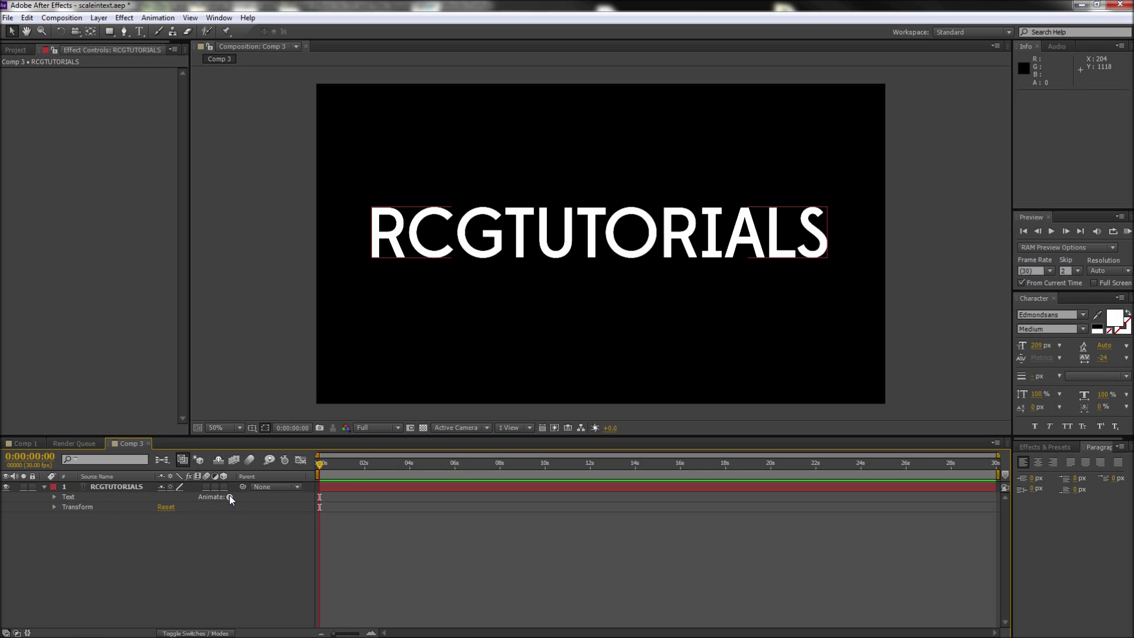
{"action": "left_click", "coordinate": [230, 496]}
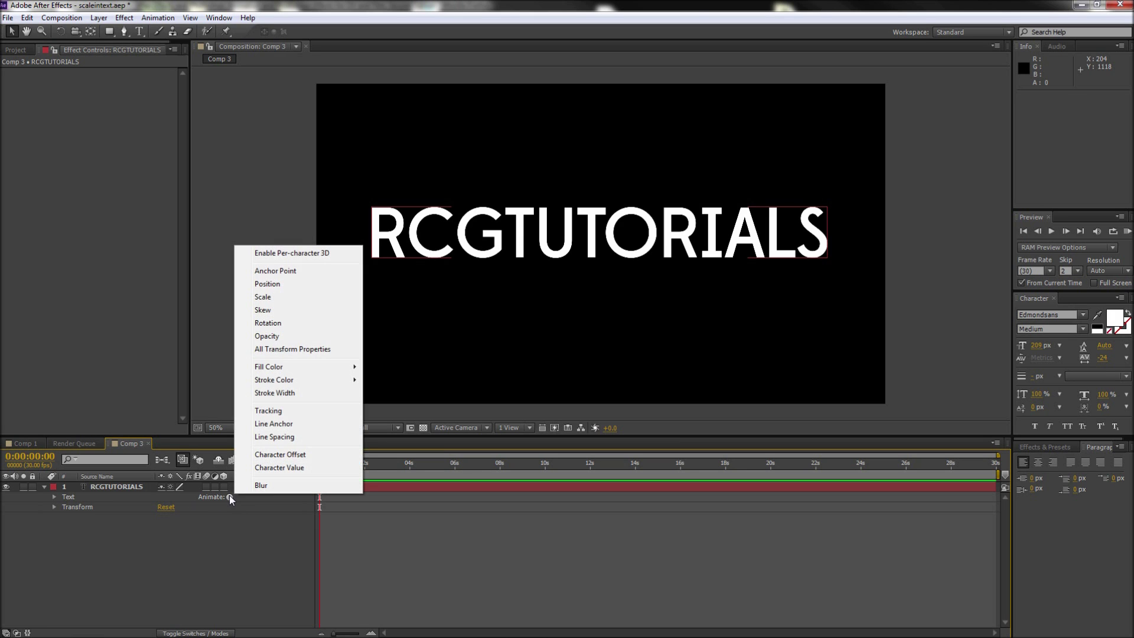
{"action": "left_click", "coordinate": [262, 297]}
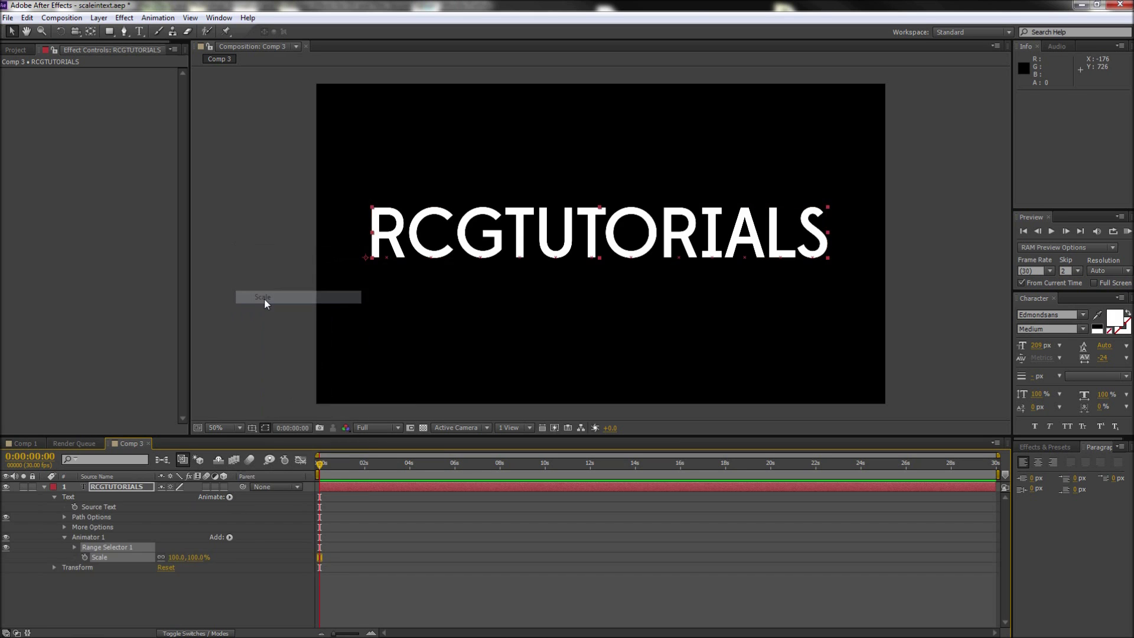
{"action": "left_click", "coordinate": [133, 488]}
{"action": "left_click", "coordinate": [230, 496]}
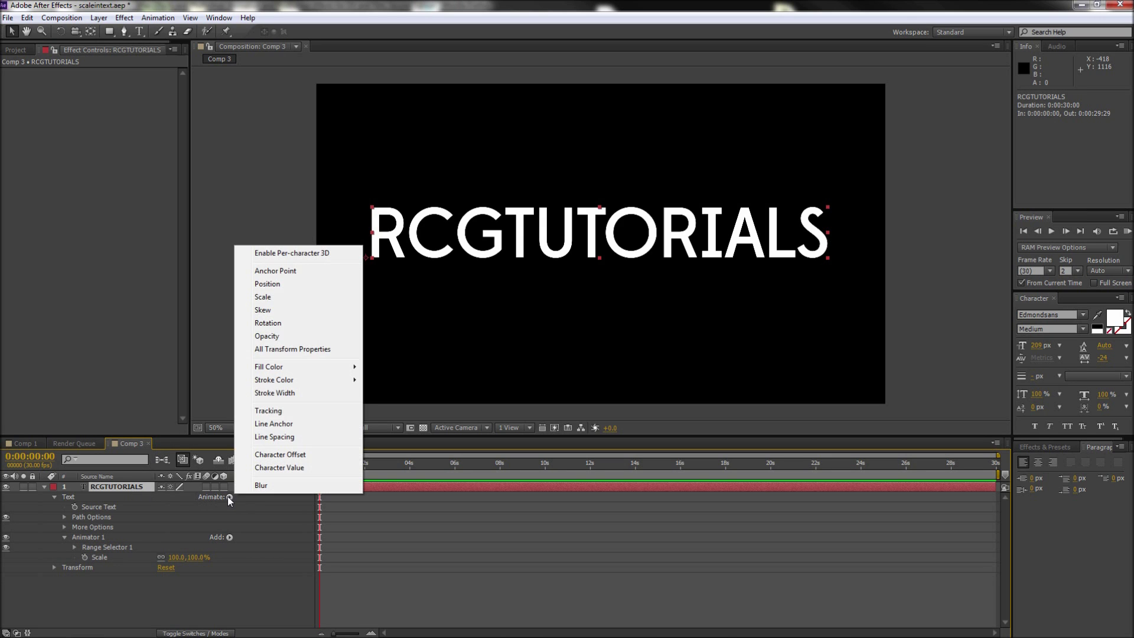
{"action": "left_click", "coordinate": [277, 338]}
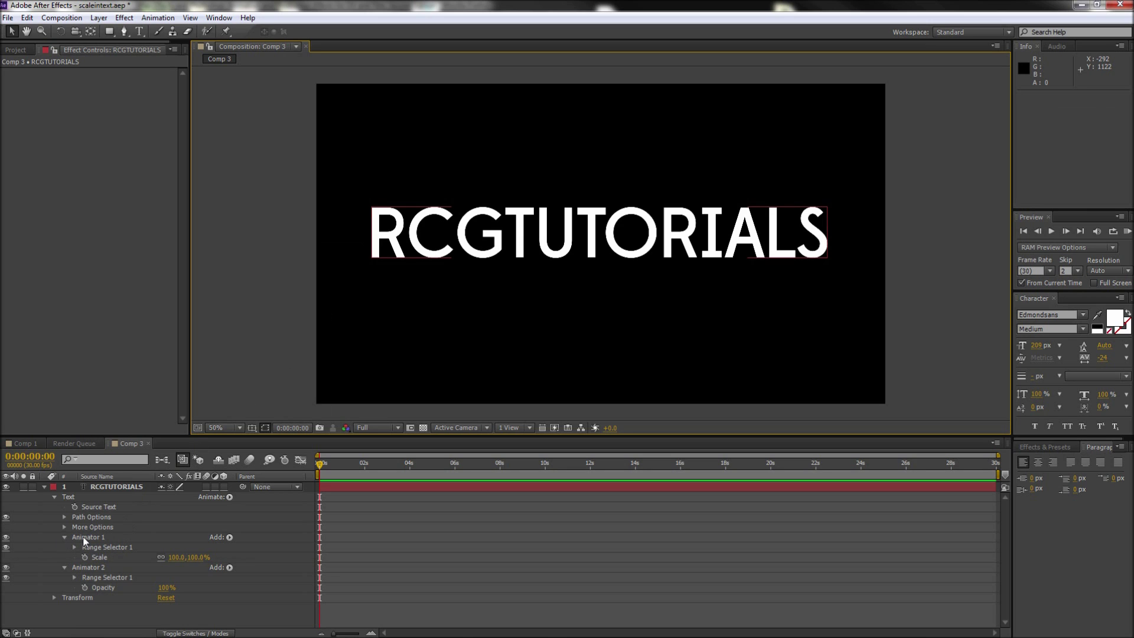
{"action": "left_click", "coordinate": [63, 567]}
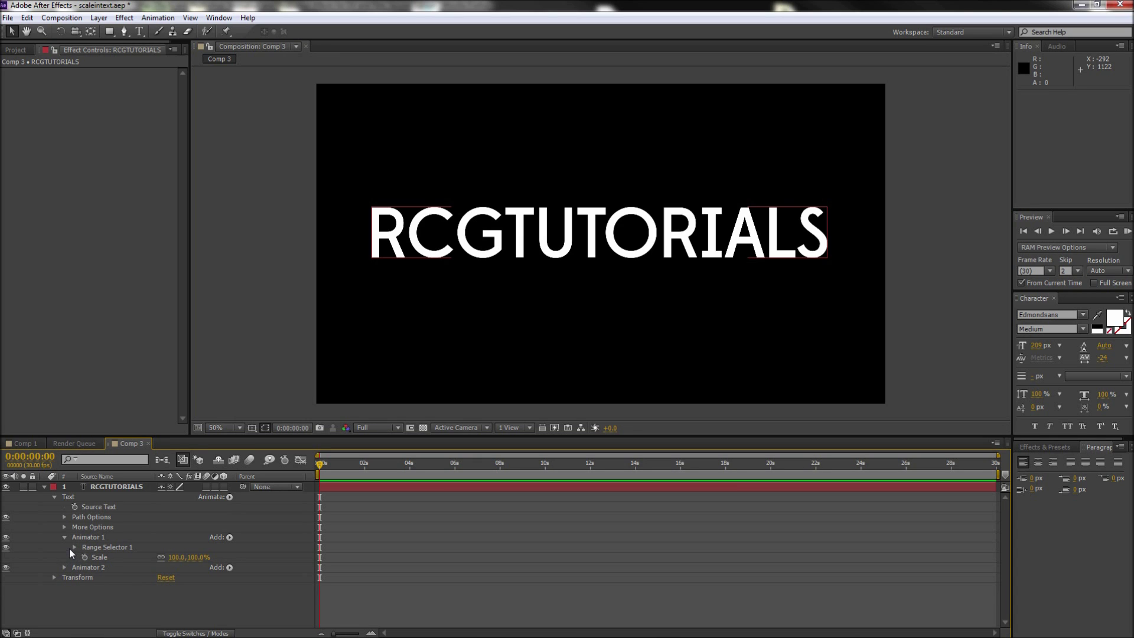
Keyframe Animator 1's Offset from -100% to 100% at 1:13 and set Scale to 138%
{"action": "left_click", "coordinate": [76, 548]}
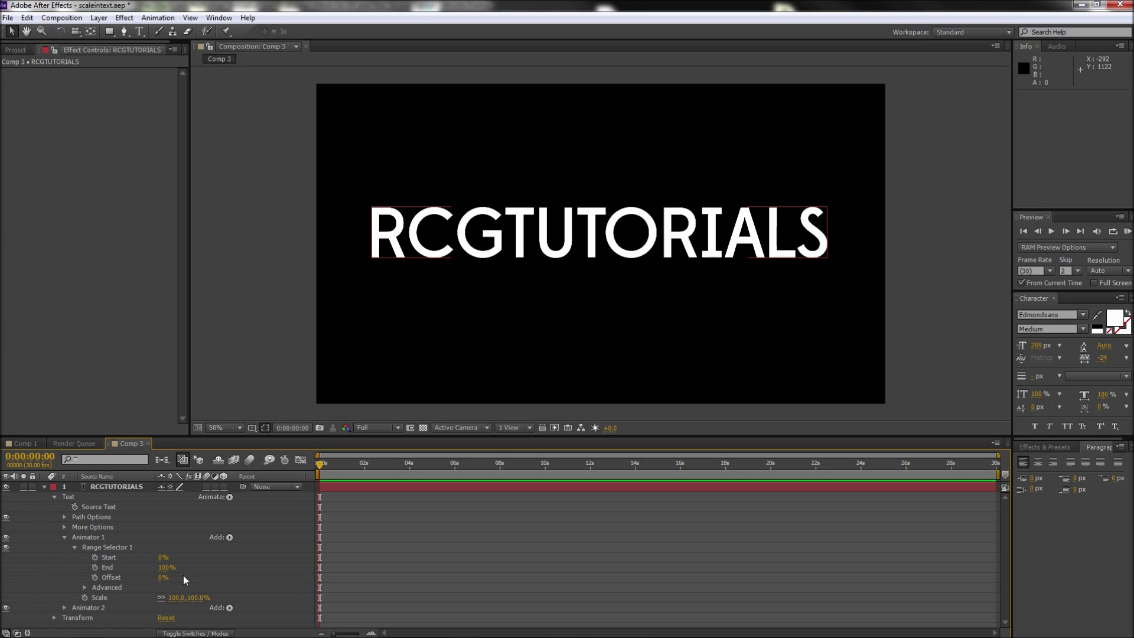
{"action": "left_click", "coordinate": [95, 577]}
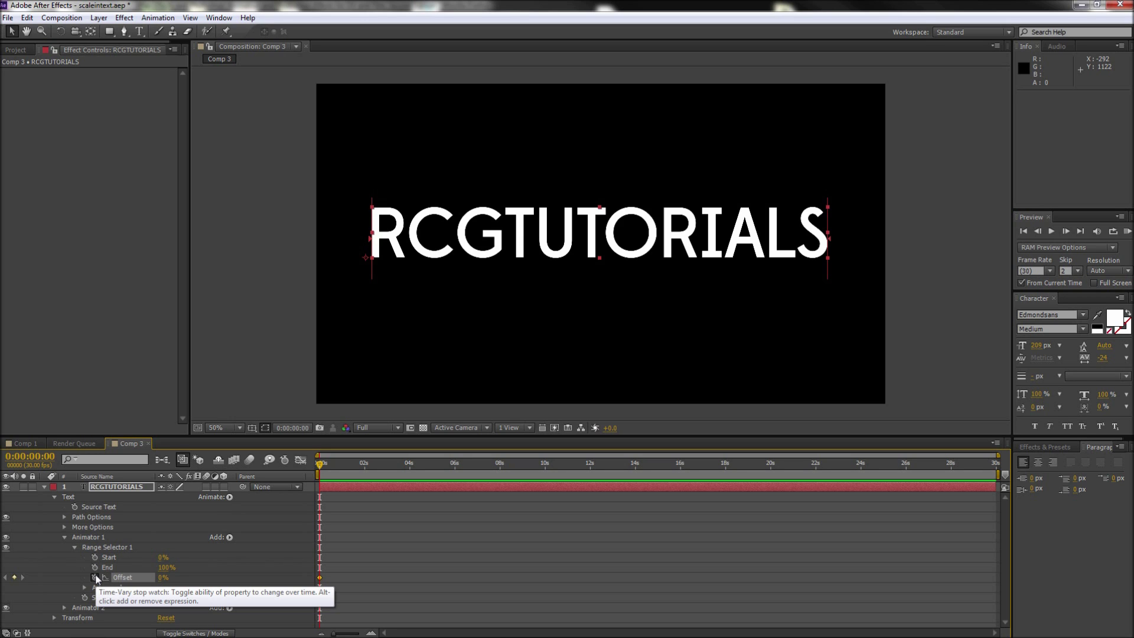
{"action": "left_click_drag", "start_coordinate": [162, 578], "coordinate": [92, 578]}
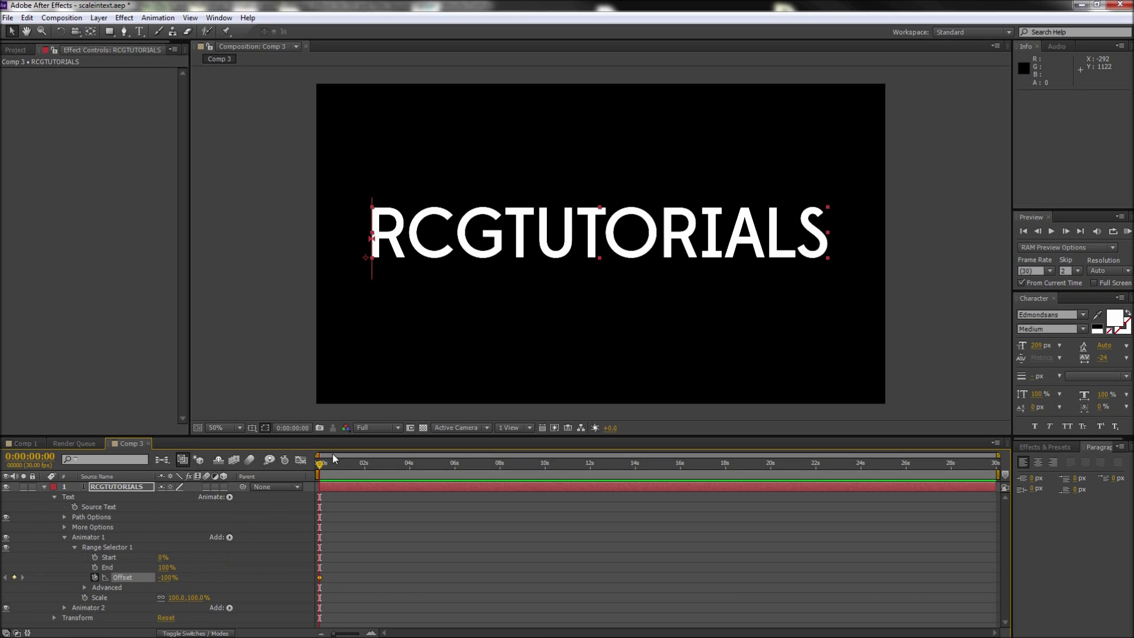
{"action": "left_click_drag", "start_coordinate": [320, 462], "coordinate": [353, 462]}
{"action": "left_click_drag", "start_coordinate": [166, 577], "coordinate": [262, 561]}
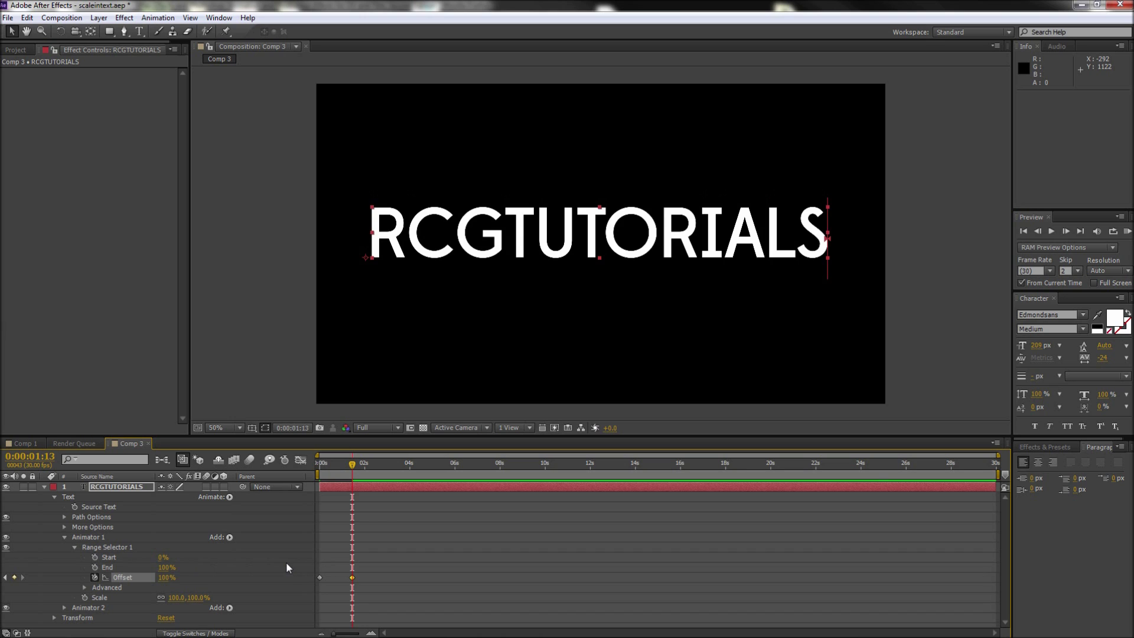
{"action": "left_click_drag", "start_coordinate": [196, 597], "coordinate": [207, 598]}
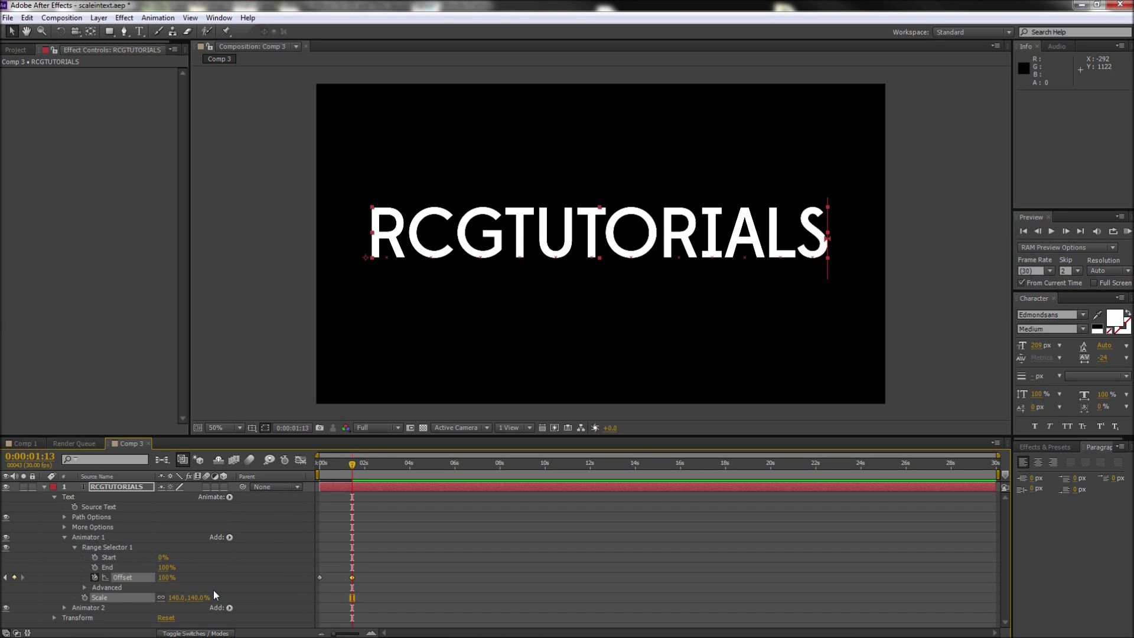
{"action": "left_click", "coordinate": [212, 590]}
{"action": "left_click_drag", "start_coordinate": [352, 463], "coordinate": [315, 478]}
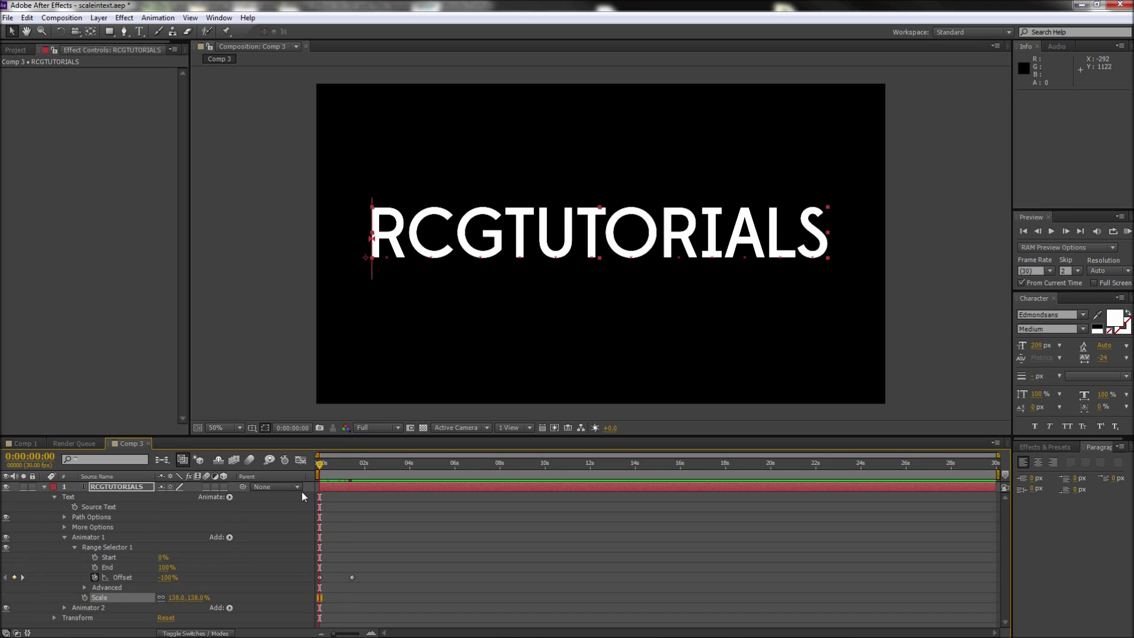
Keyframe Animator 2's Offset 0% at 0:20 and 100% at 1:11, with Opacity at 0%
{"action": "left_click", "coordinate": [64, 537]}
{"action": "left_click", "coordinate": [64, 546]}
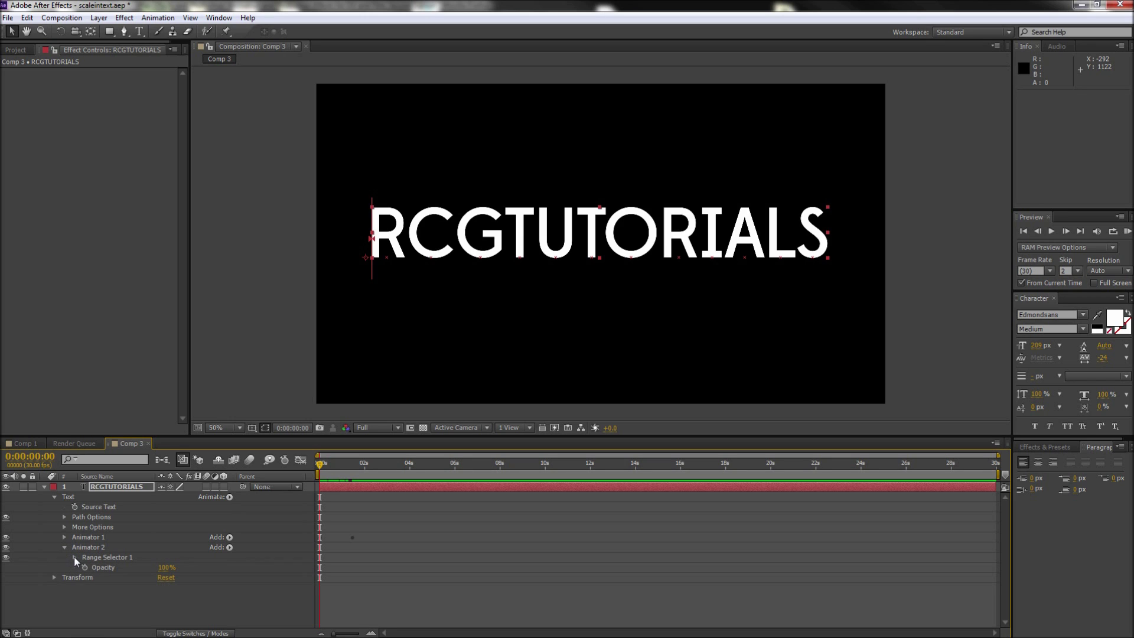
{"action": "left_click", "coordinate": [75, 557]}
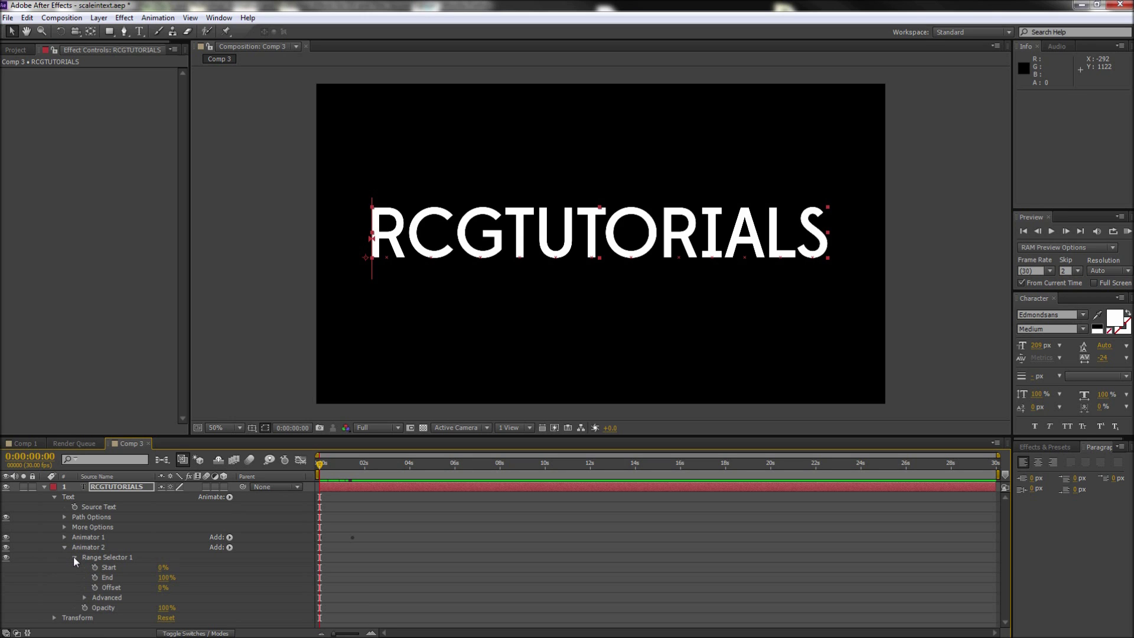
{"action": "left_click_drag", "start_coordinate": [320, 462], "coordinate": [336, 465]}
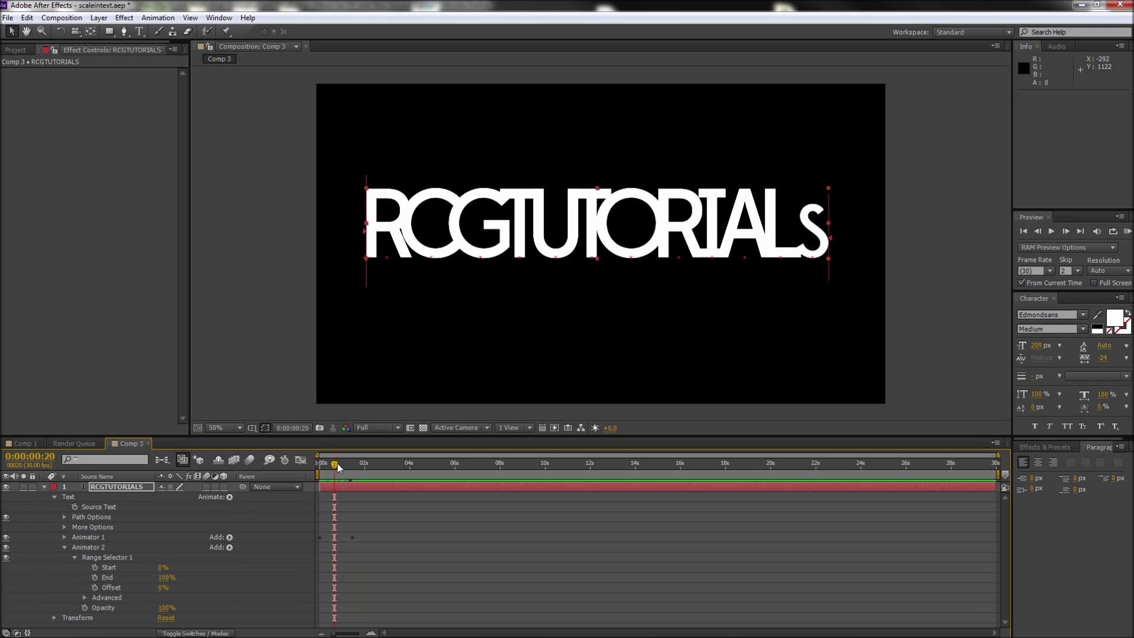
{"action": "left_click", "coordinate": [95, 588]}
{"action": "left_click_drag", "start_coordinate": [336, 464], "coordinate": [353, 464]}
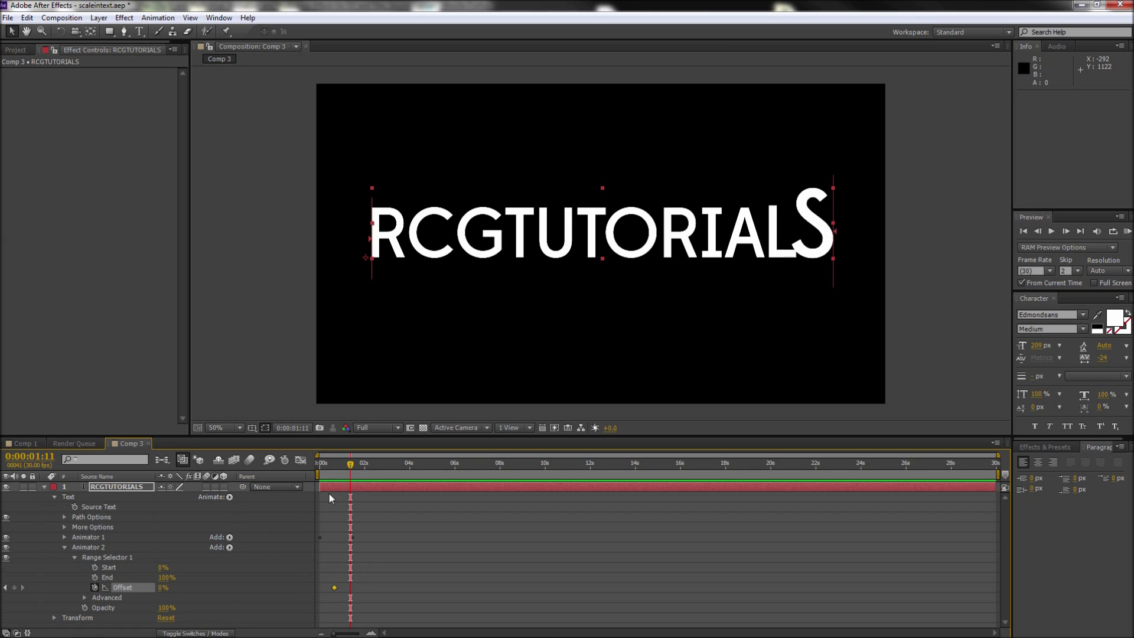
{"action": "left_click_drag", "start_coordinate": [162, 588], "coordinate": [257, 587]}
{"action": "left_click_drag", "start_coordinate": [166, 608], "coordinate": [130, 606]}
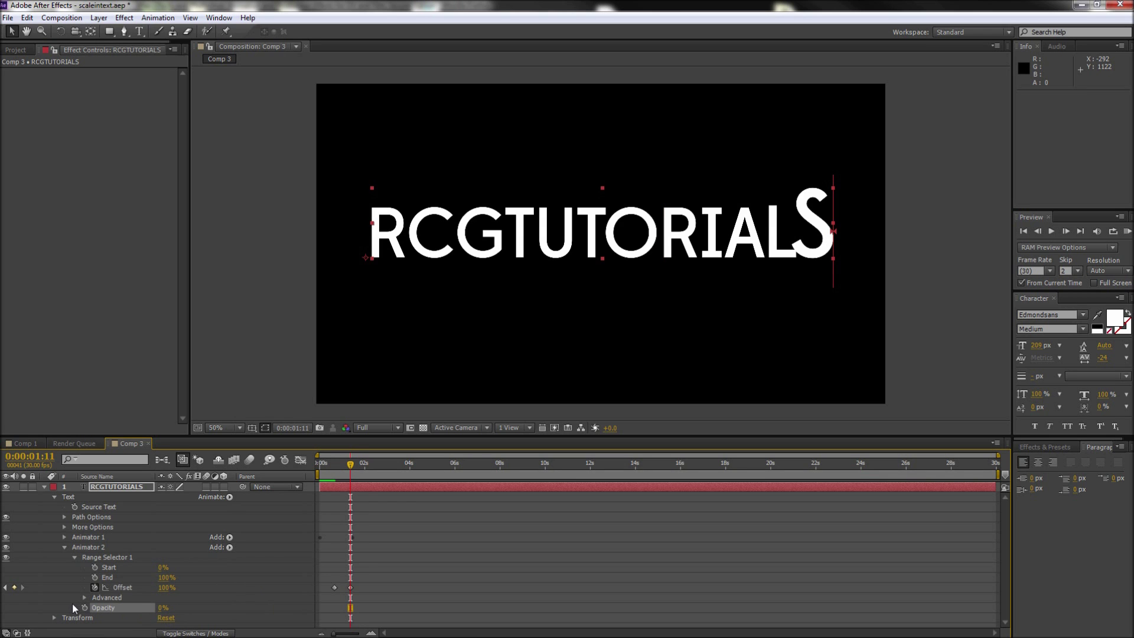
{"action": "left_click_drag", "start_coordinate": [350, 464], "coordinate": [342, 467]}
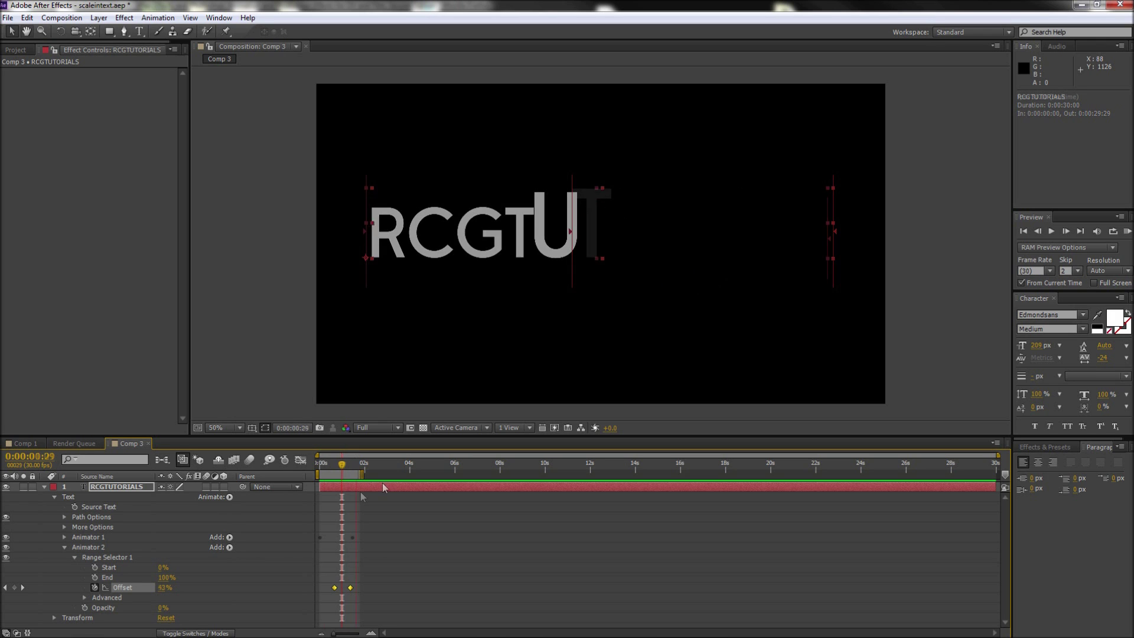
{"action": "key", "text": "KP_0"}
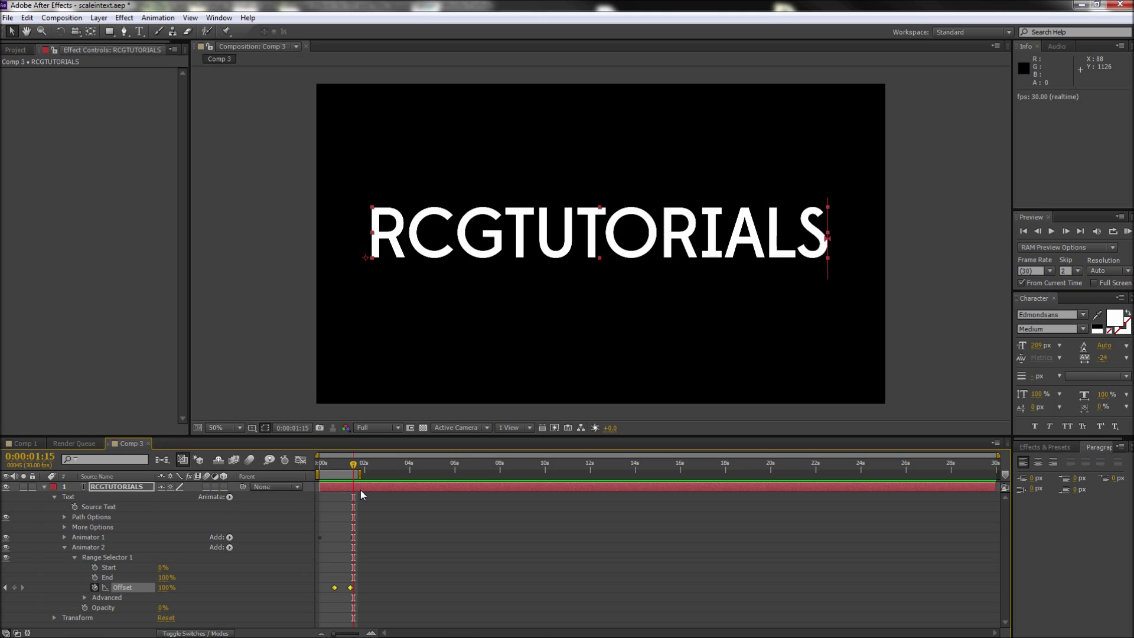
Apply Easy Ease to the Offset keyframes of Animator 1 and Animator 2
{"action": "left_click", "coordinate": [362, 494]}
{"action": "left_click", "coordinate": [65, 537]}
{"action": "scroll", "coordinate": [166, 556], "scroll_direction": "down", "scroll_amount": 2}
{"action": "left_click_drag", "start_coordinate": [372, 600], "coordinate": [312, 521]}
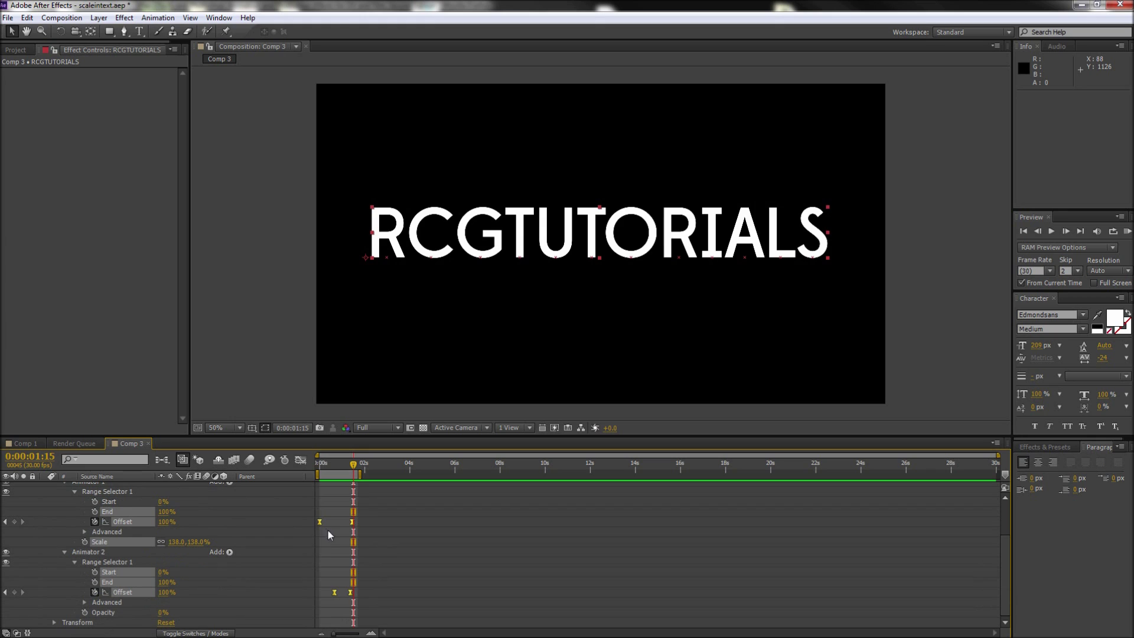
{"action": "key", "text": "space"}
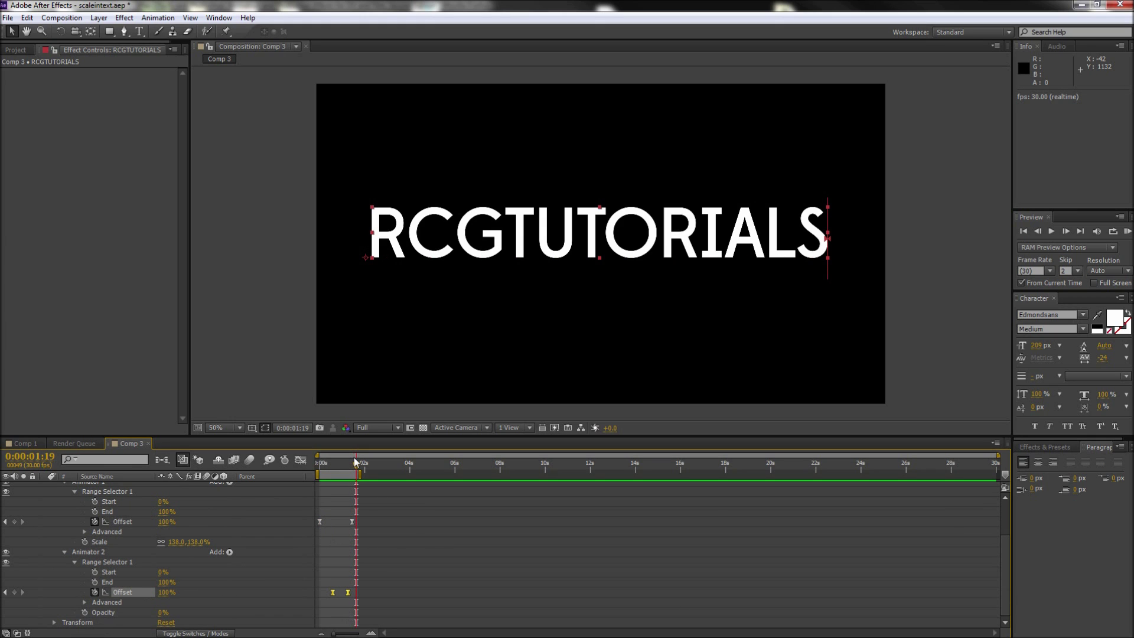
Retype the RCGTUTORIALS title as YOUTUBE and preview the reveal
{"action": "left_click", "coordinate": [139, 31]}
{"action": "double_click", "coordinate": [472, 248]}
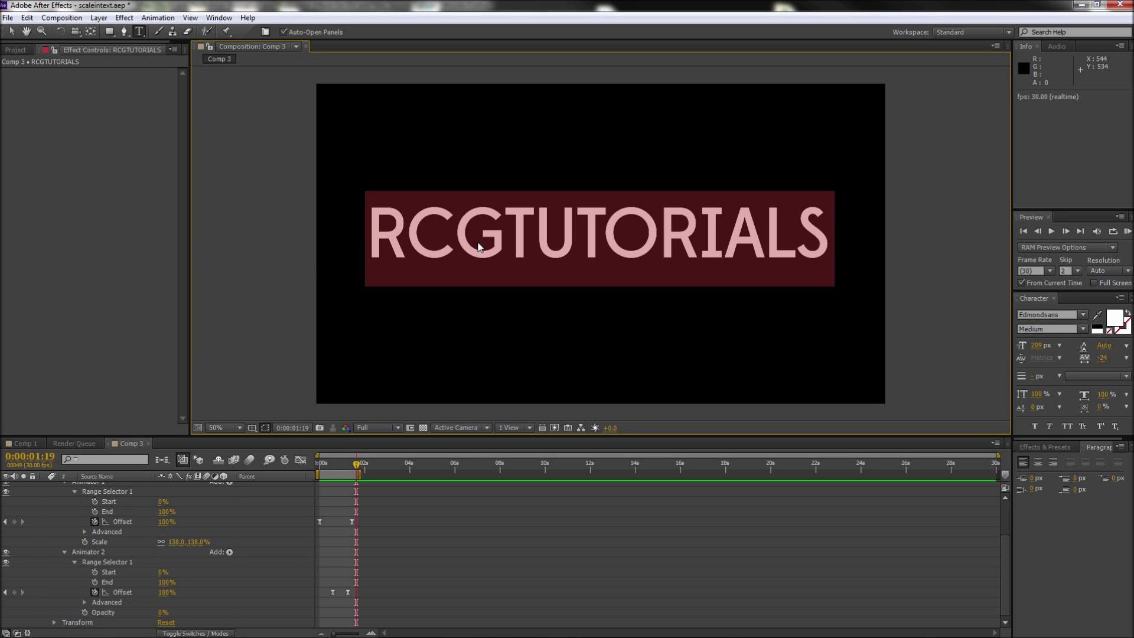
{"action": "type", "text": "YOUTUBE"}
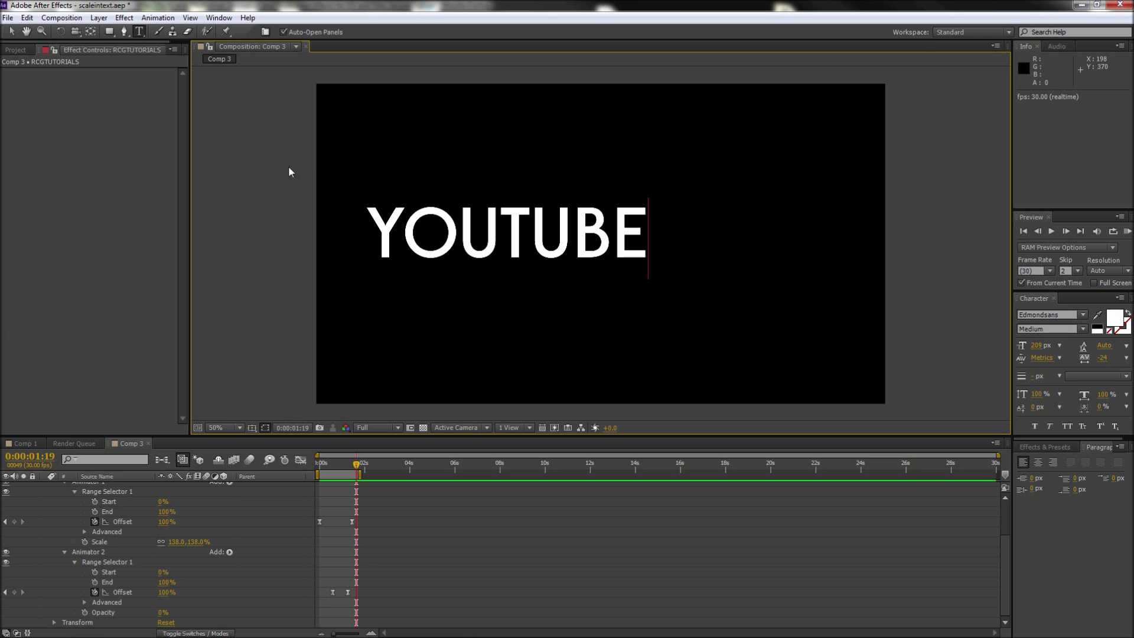
{"action": "left_click", "coordinate": [14, 32]}
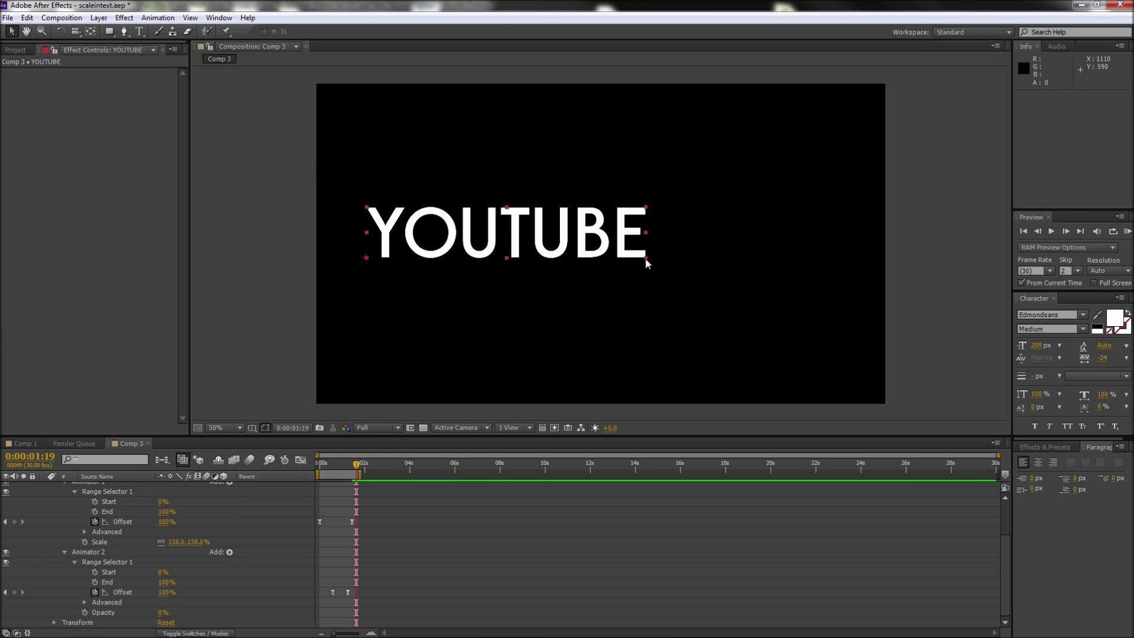
{"action": "key", "text": "KP_0"}
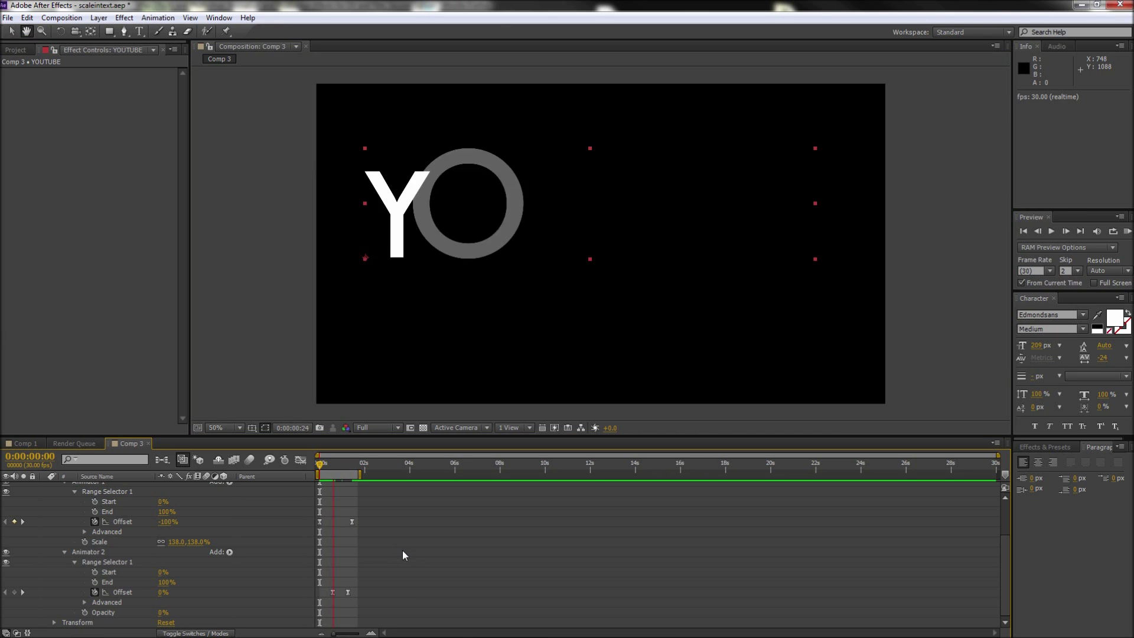